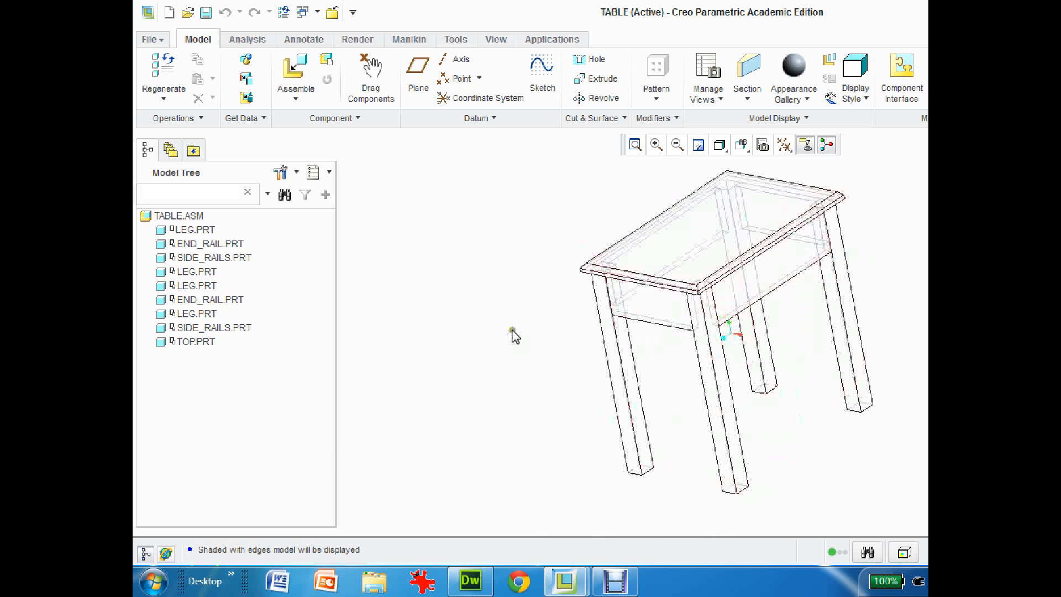
Step: Start a new drawing file named end_table using the default template option
left_click(171, 13)
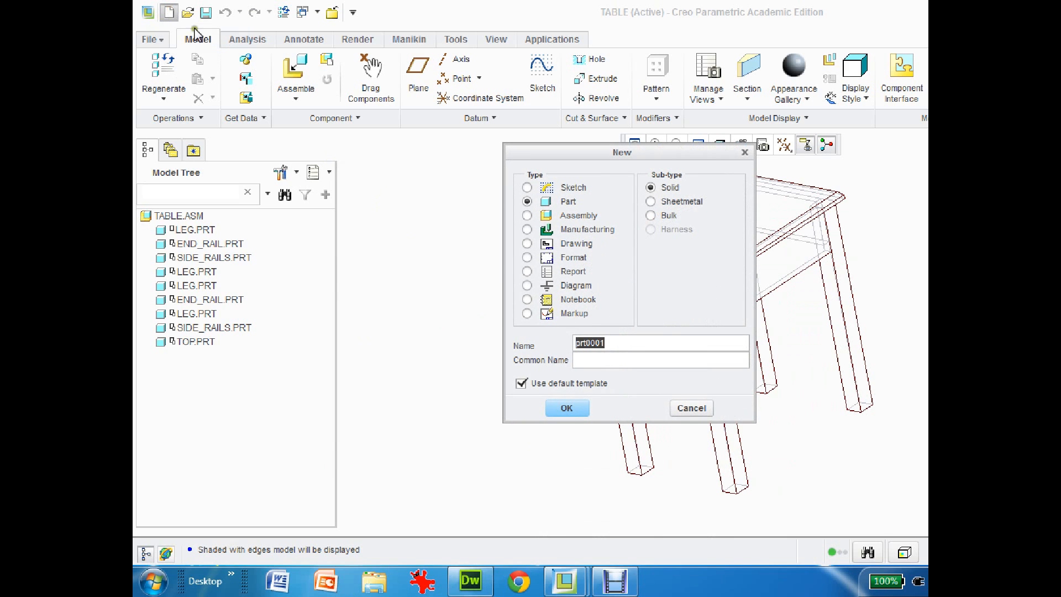
left_click(528, 244)
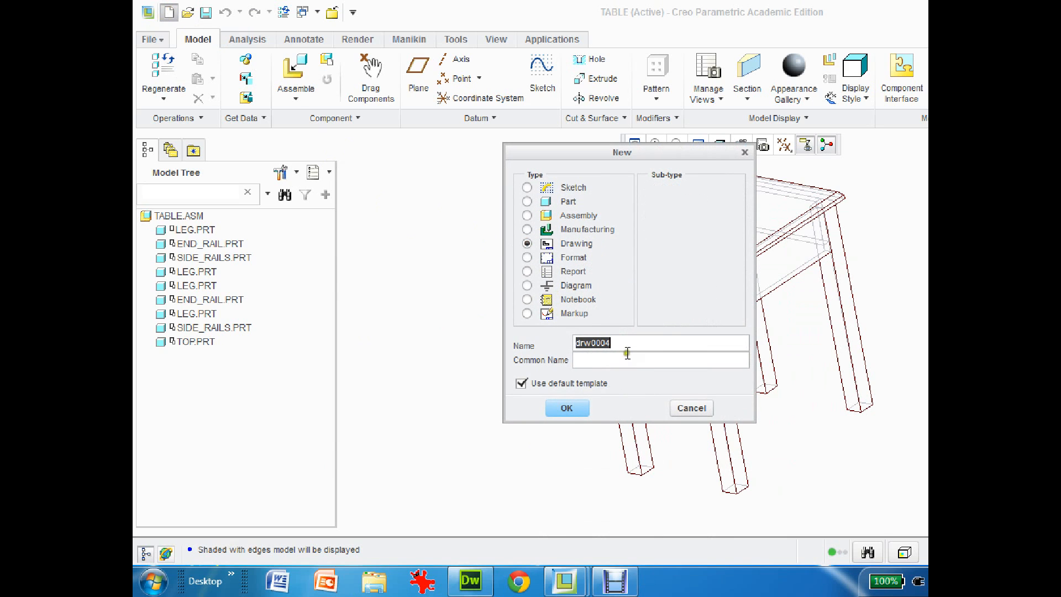
type("end t")
key("BackSpace")
key("BackSpace")
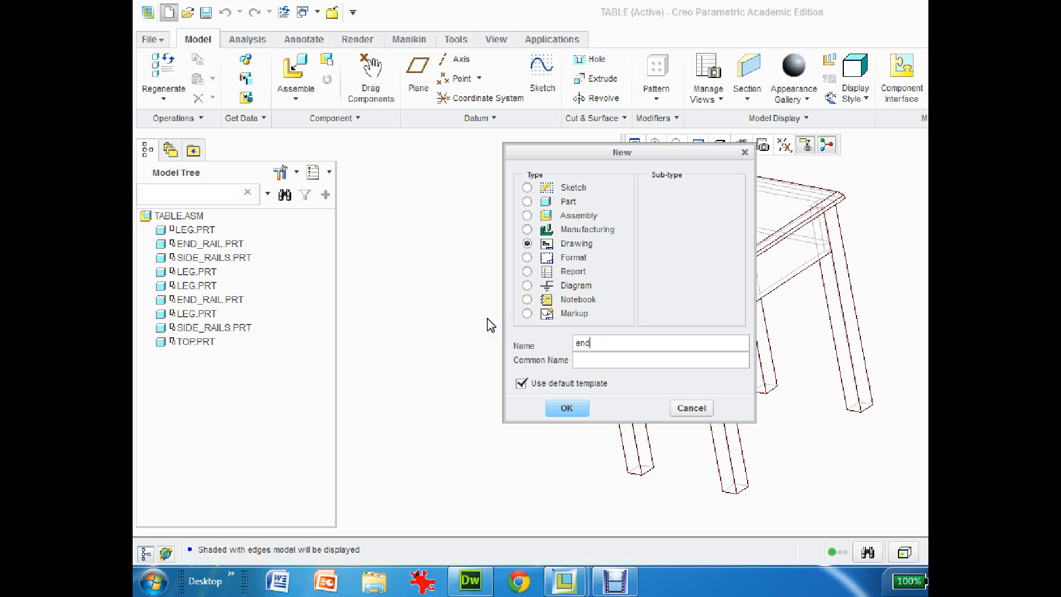
type("_table")
left_click(565, 407)
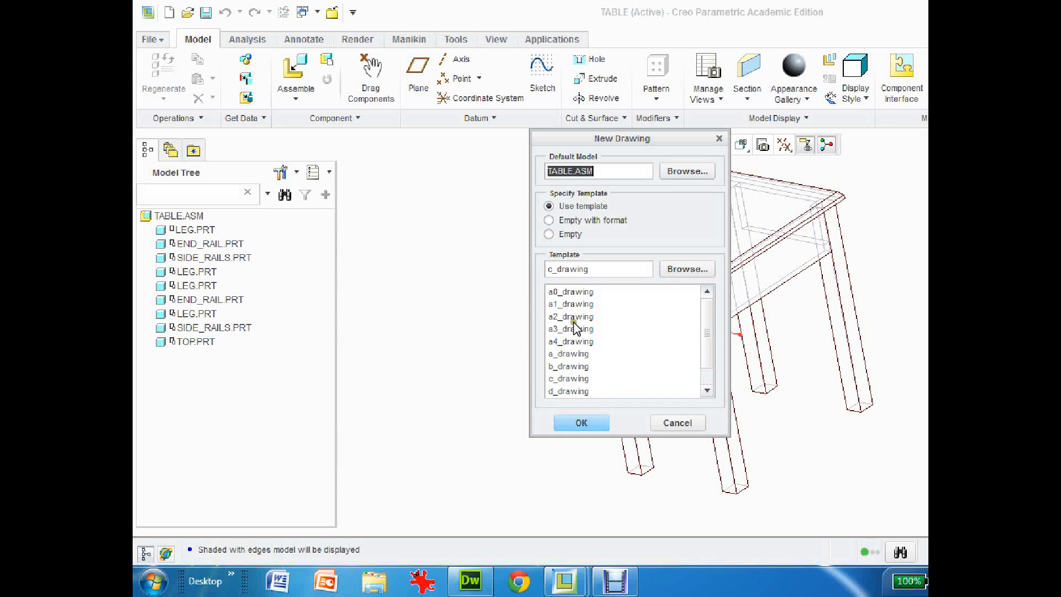
Step: Create the drawing of TABLE.ASM from the d_drawing template
left_click(572, 392)
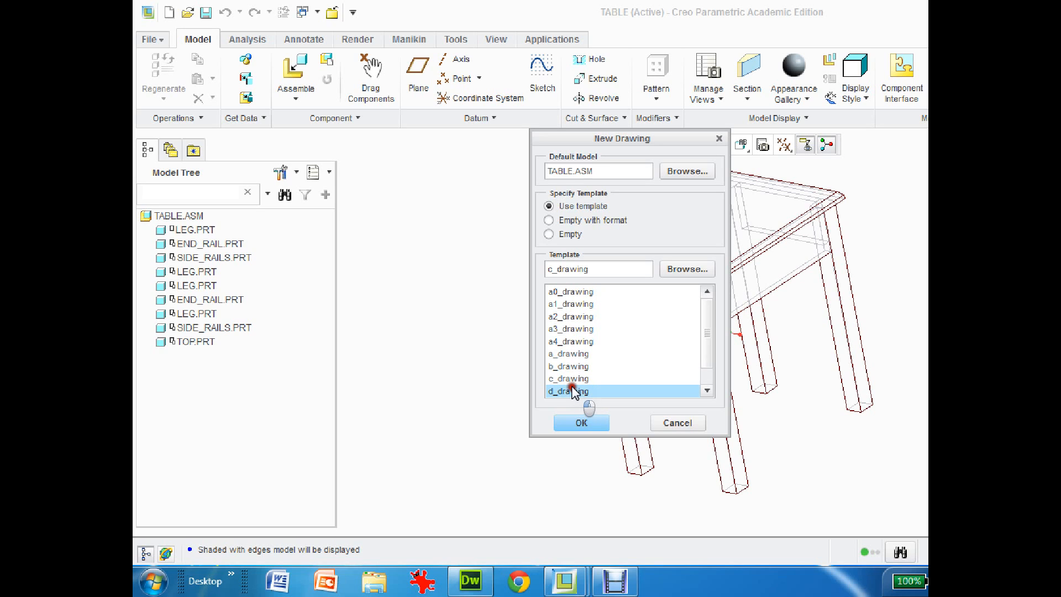
left_click(548, 235)
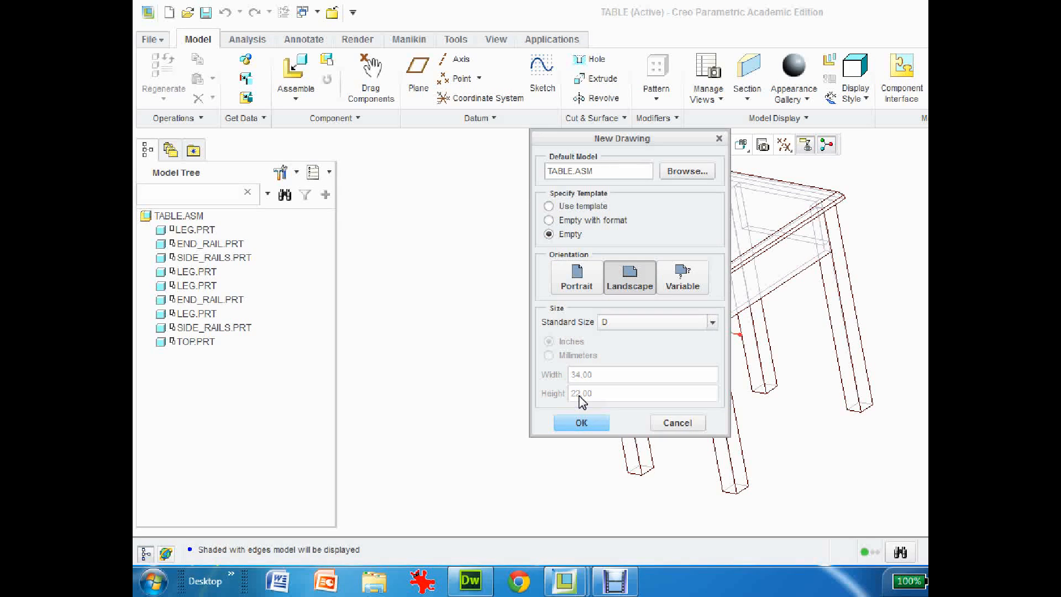
left_click(549, 206)
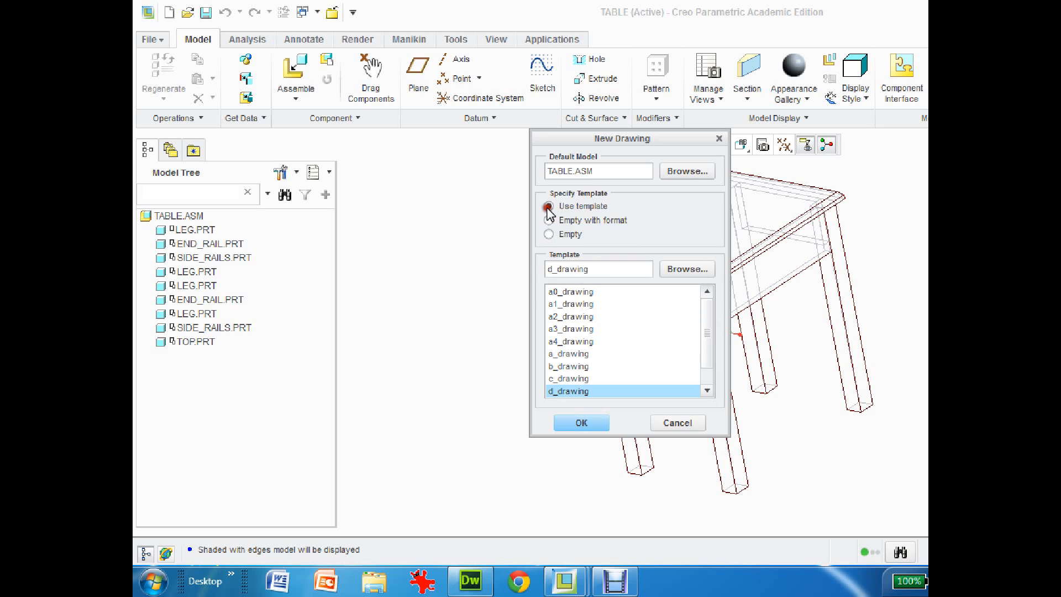
left_click(583, 421)
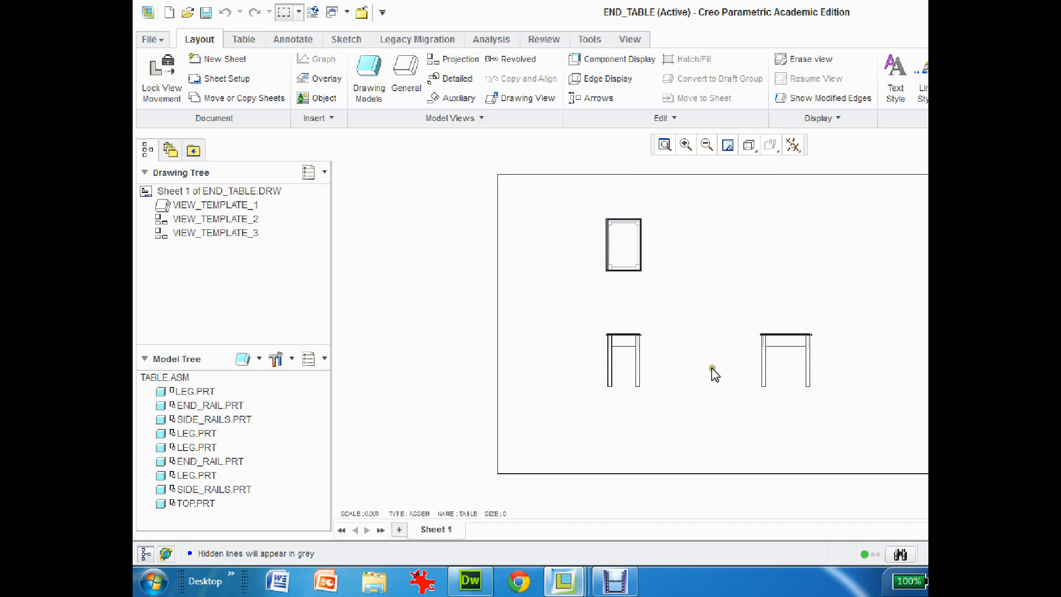
Step: Turn the view movement lock on and back off for the wide side view of the table
left_click(777, 365)
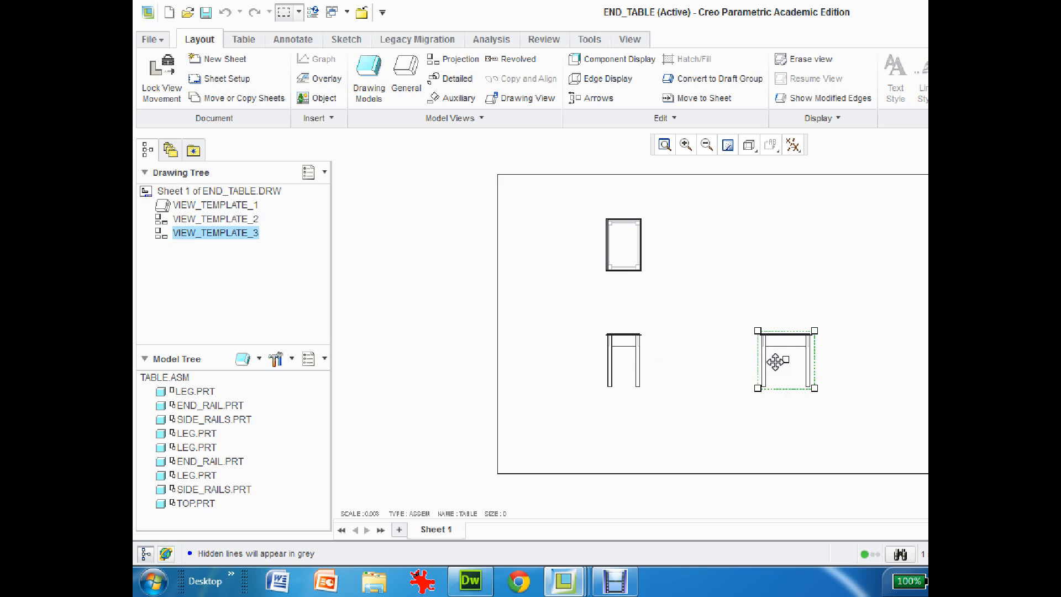
right_click(776, 361)
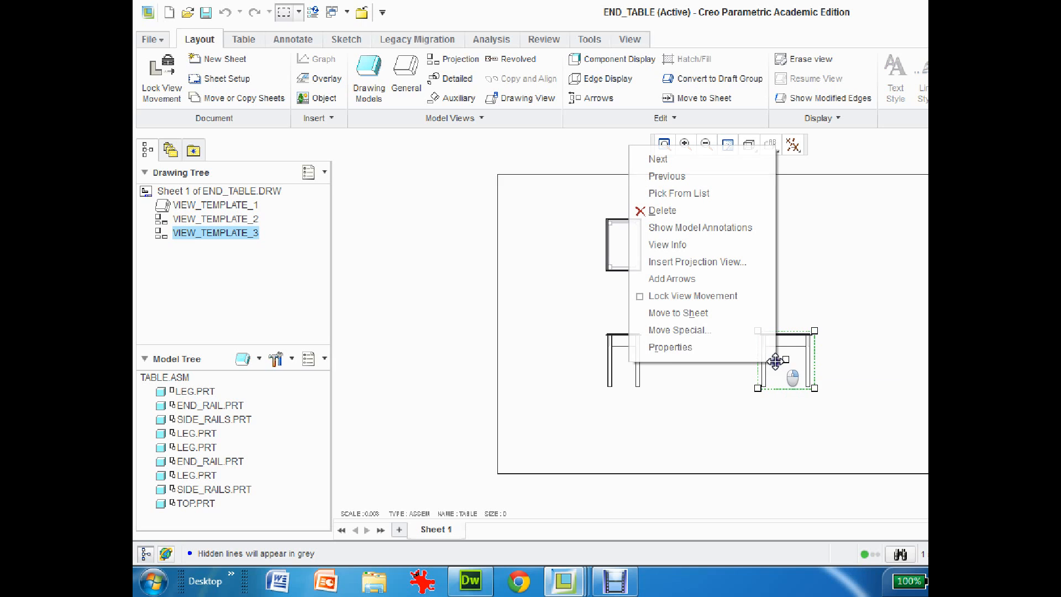
left_click(641, 295)
left_click_drag(800, 361, 749, 361)
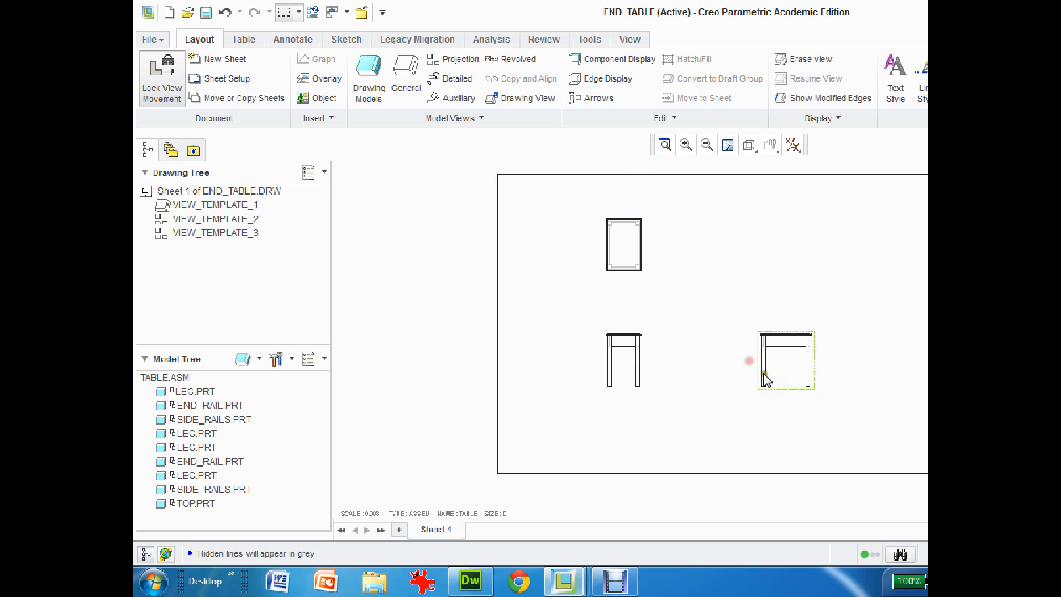
left_click(773, 368)
right_click(773, 369)
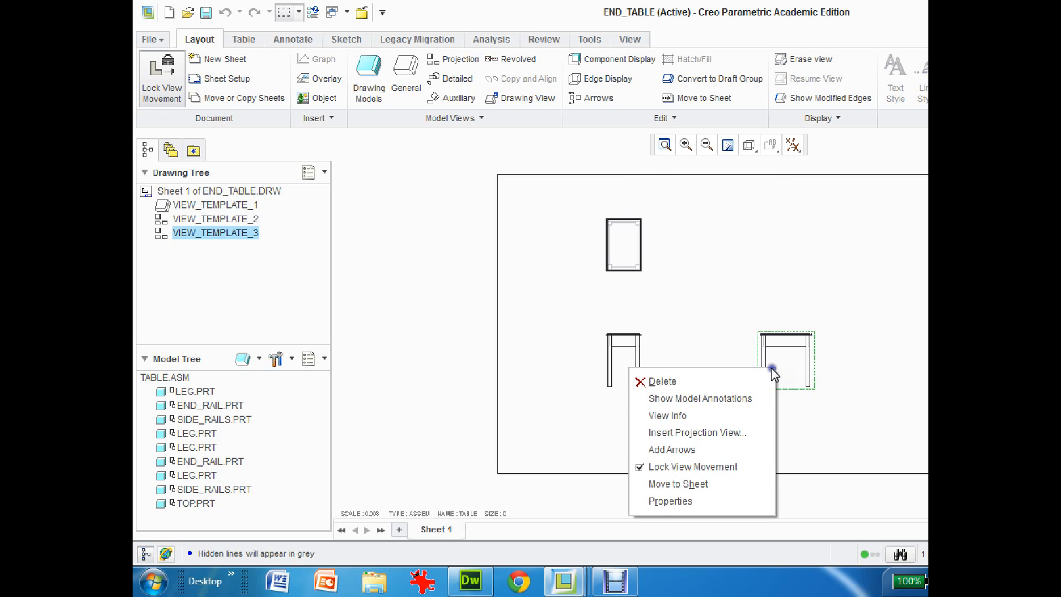
left_click(642, 466)
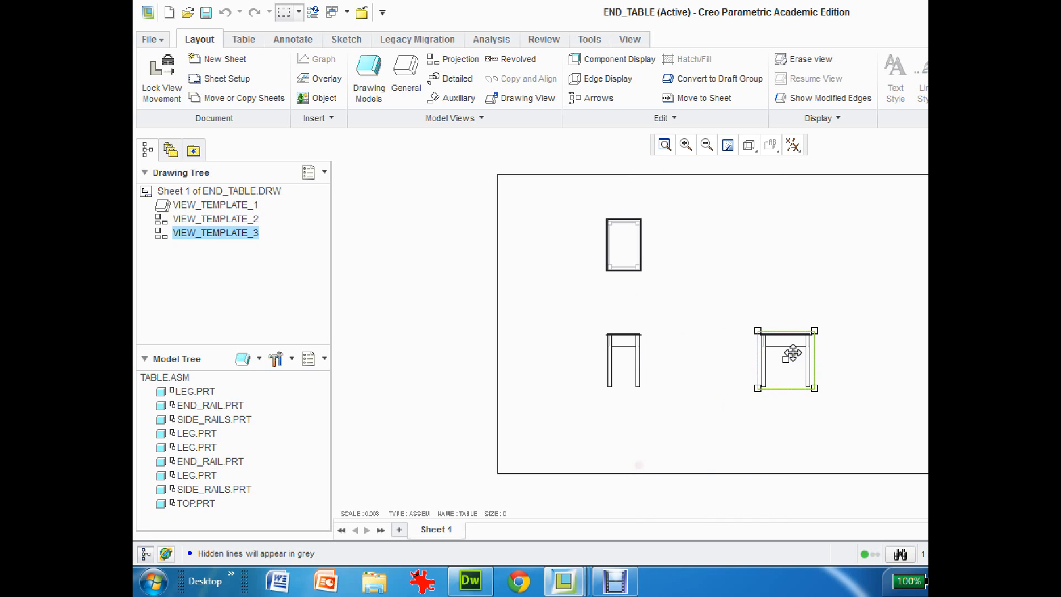
Step: Move the wide table view to the sheet's left side and the narrow view to the right of it
left_click_drag(793, 353, 550, 356)
left_click(635, 372)
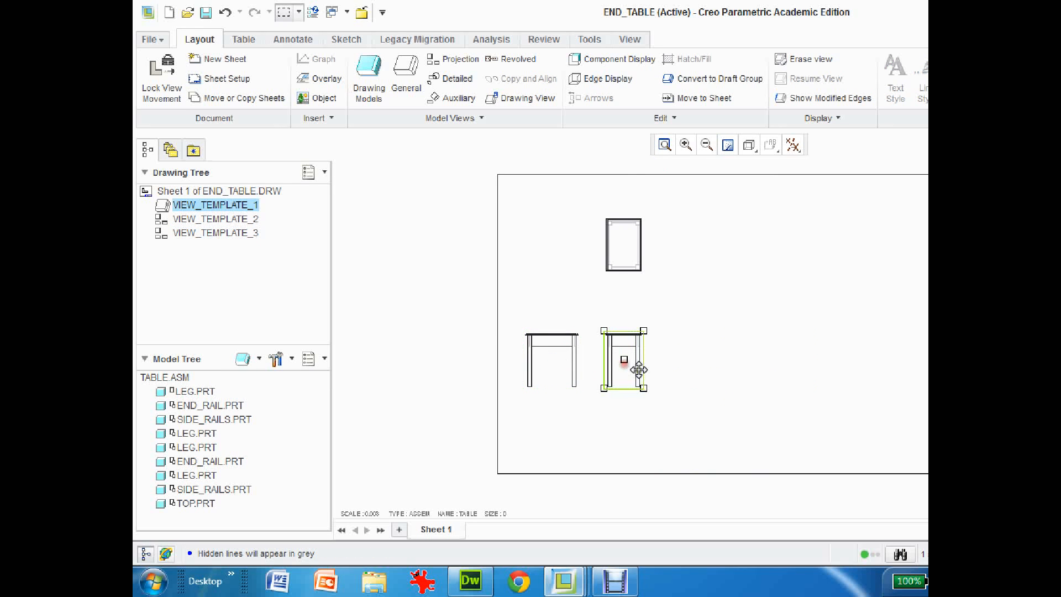
left_click_drag(638, 370, 798, 373)
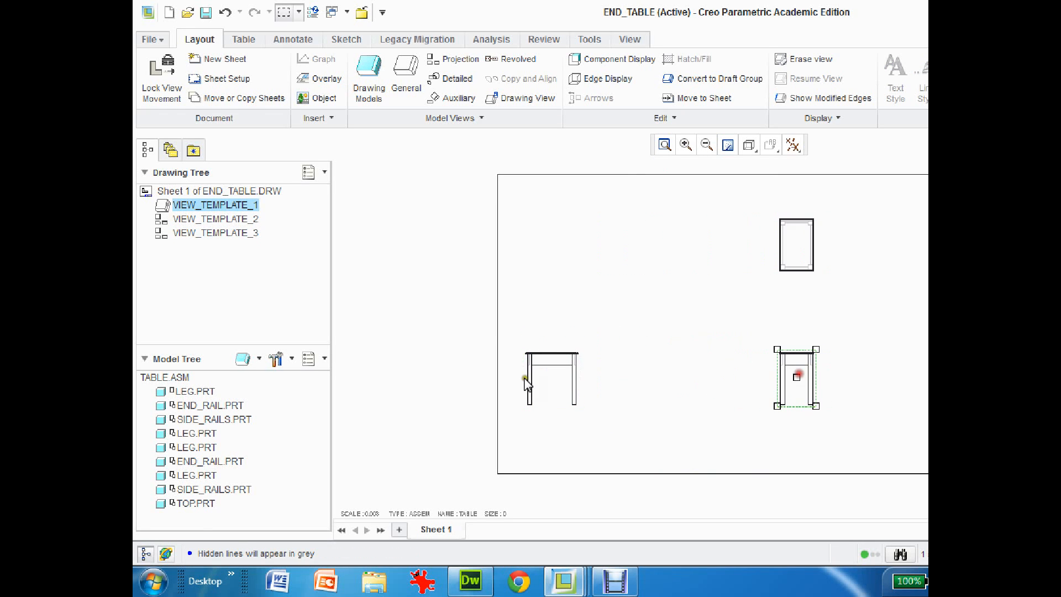
Step: Try moving the narrow table view up toward its top view, and undo that move
left_click(796, 252)
left_click(796, 376)
left_click_drag(791, 382, 794, 340)
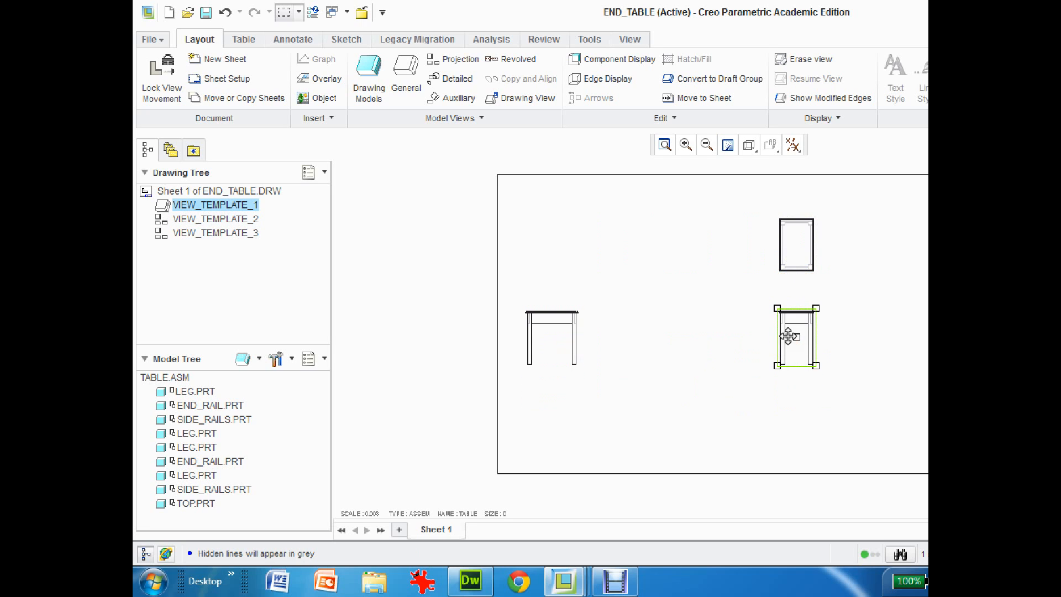
key("ctrl+z")
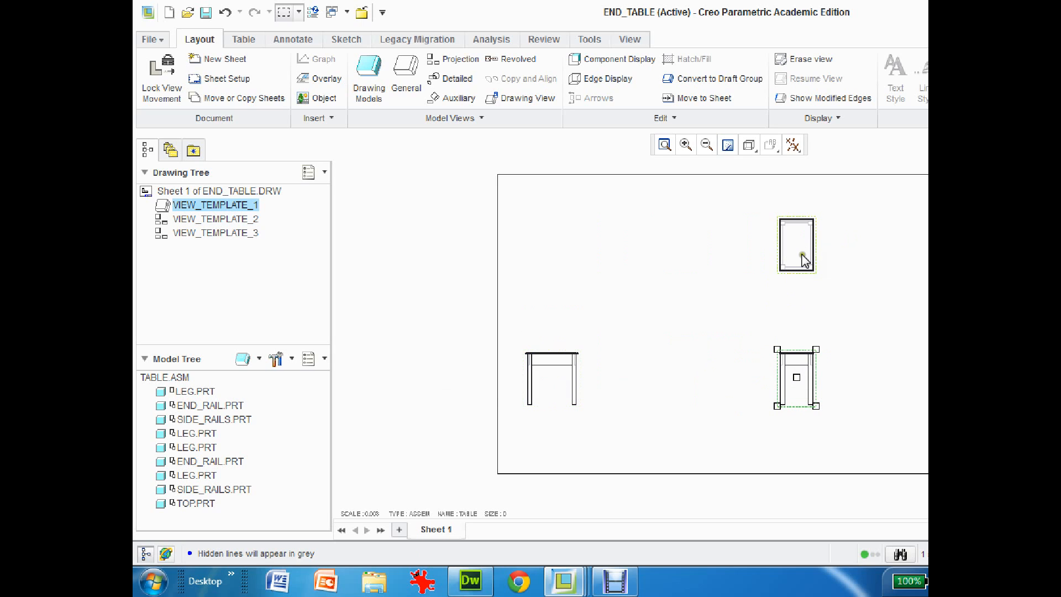
Step: Insert a projected top view directly above the wide table view
left_click(556, 376)
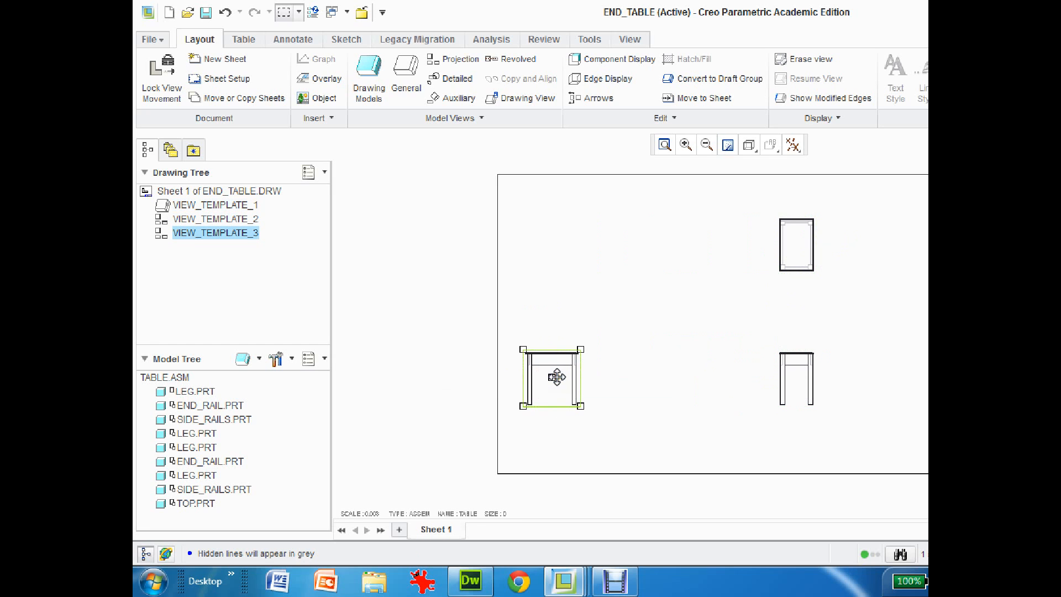
left_click(462, 59)
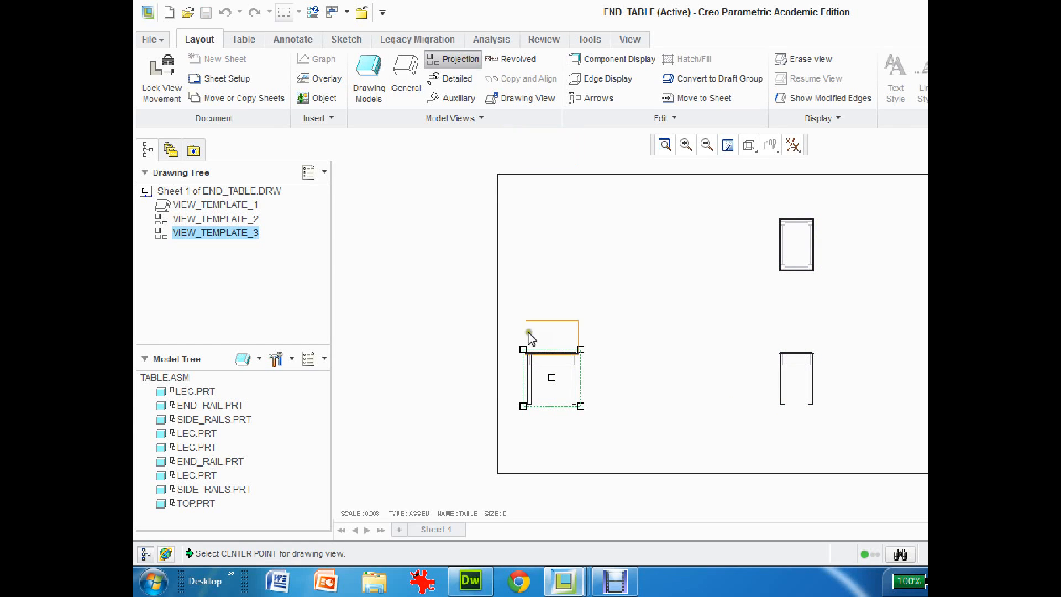
left_click(554, 289)
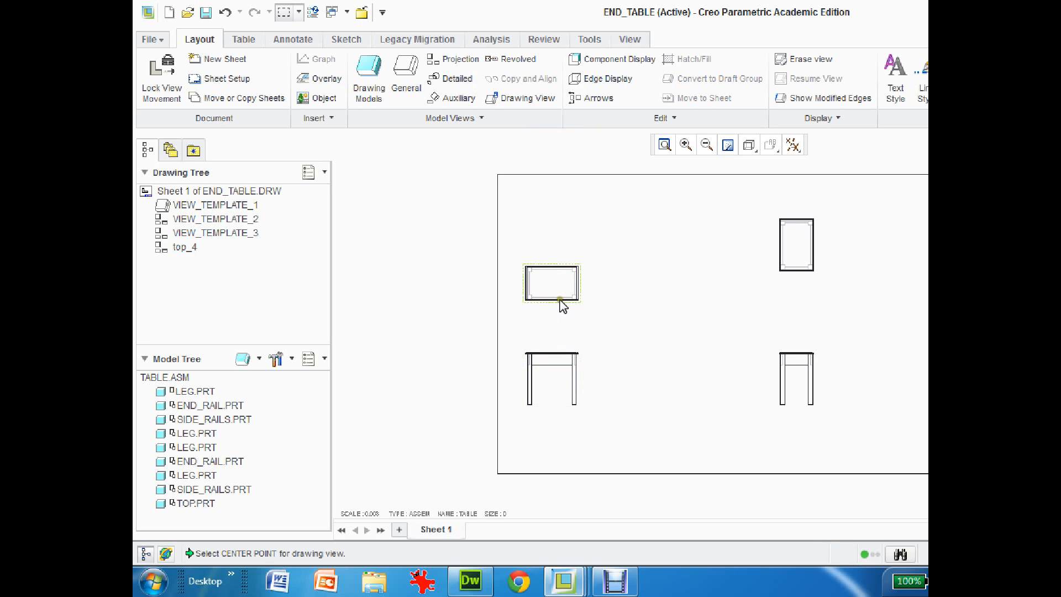
Step: Delete the original top view above the narrow table view and move the narrow view closer to the wide one
left_click(796, 249)
right_click(794, 243)
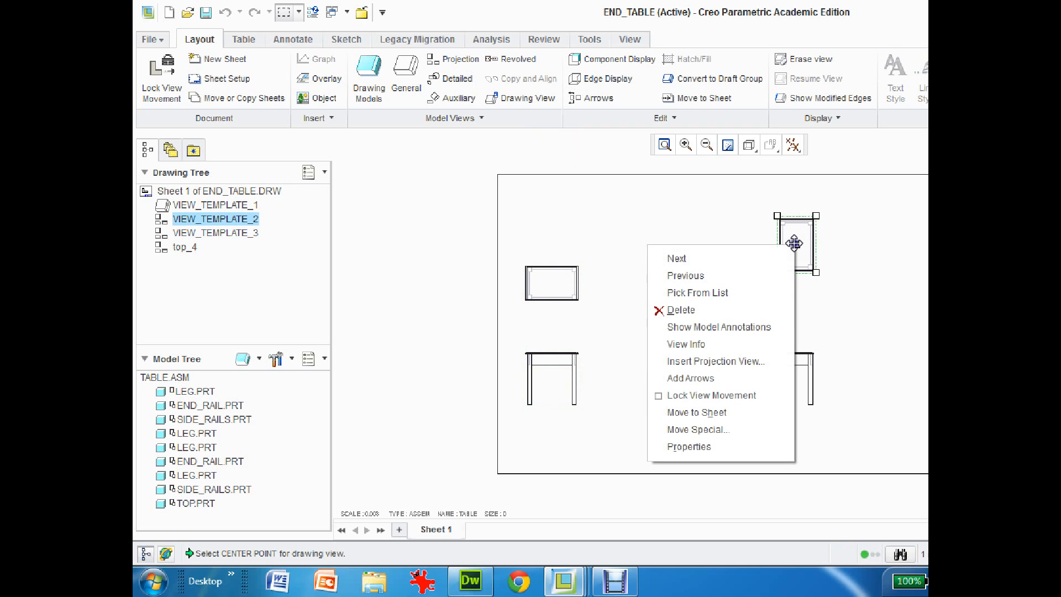
left_click(678, 310)
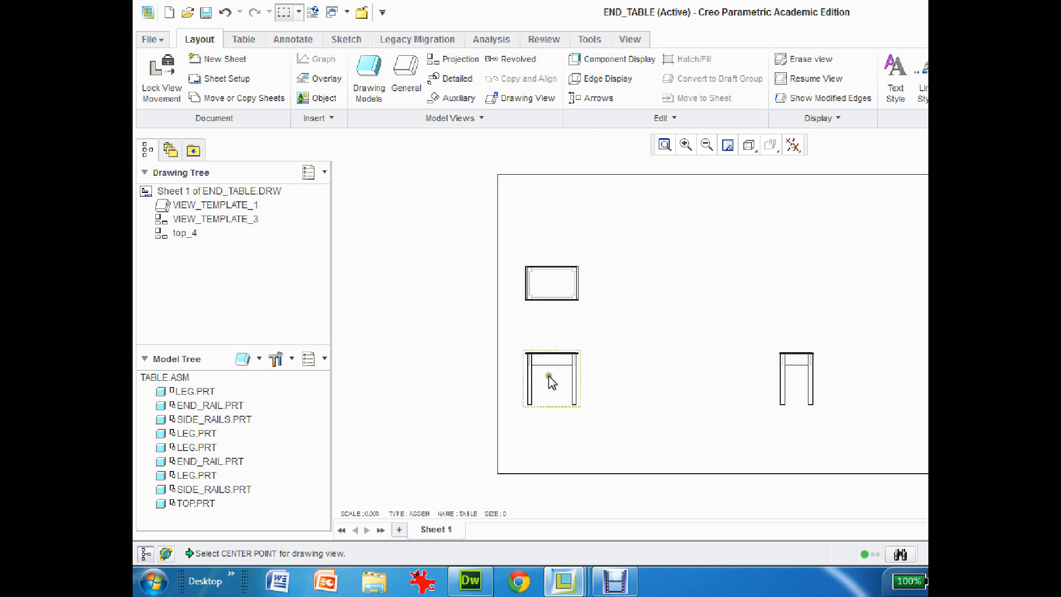
left_click(790, 368)
left_click_drag(792, 374, 705, 373)
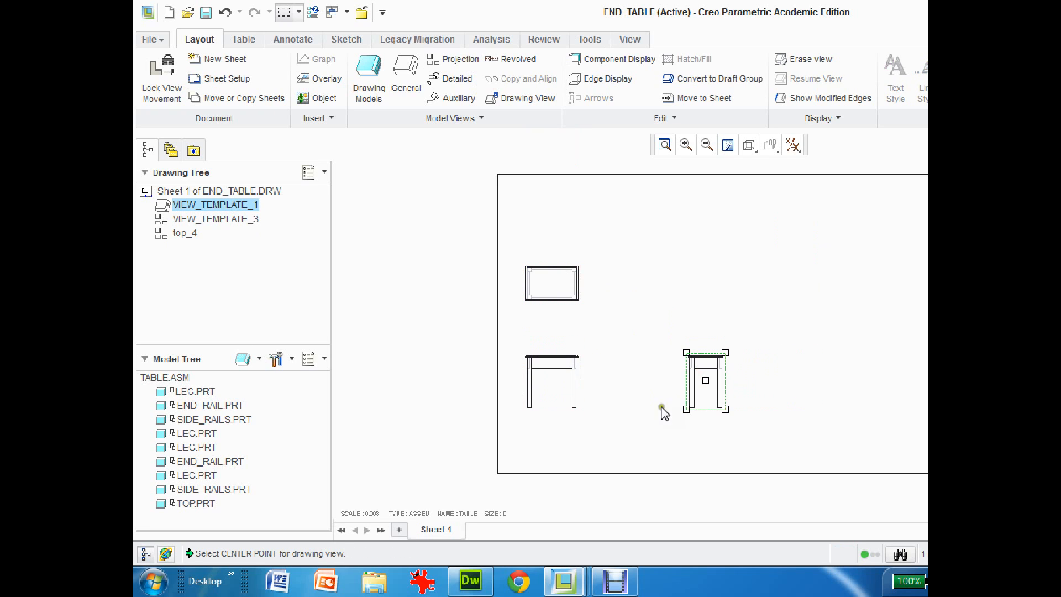
Step: Set the drawing sheet's scale to .015
double_click(353, 515)
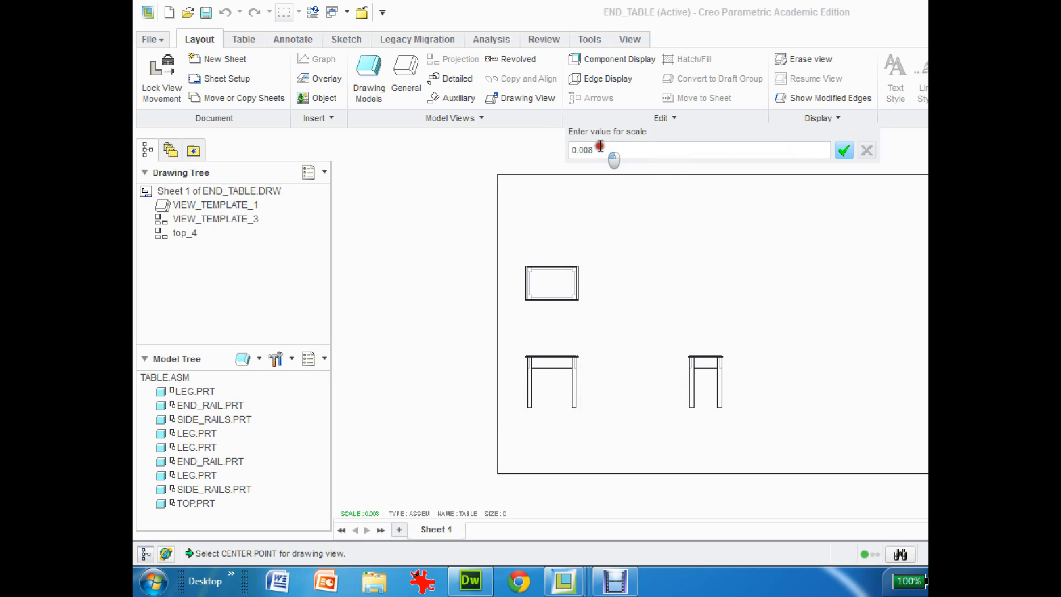
key("BackSpace")
key("Return")
Step: Space out the enlarged views by shifting the wide and narrow views apart and raising the top view
left_click(549, 367)
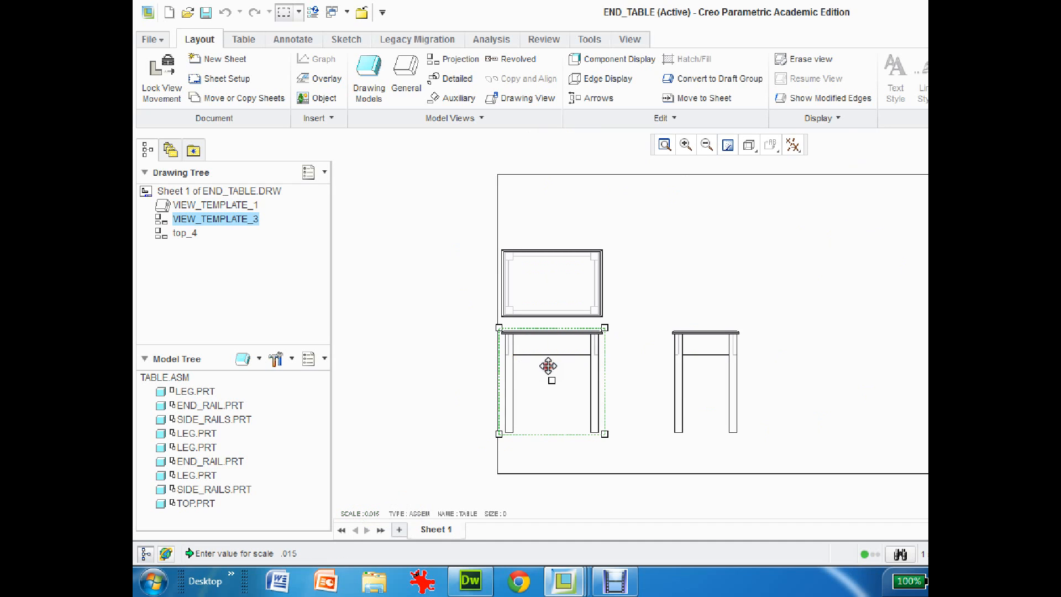
left_click_drag(627, 381, 626, 381)
left_click(713, 357)
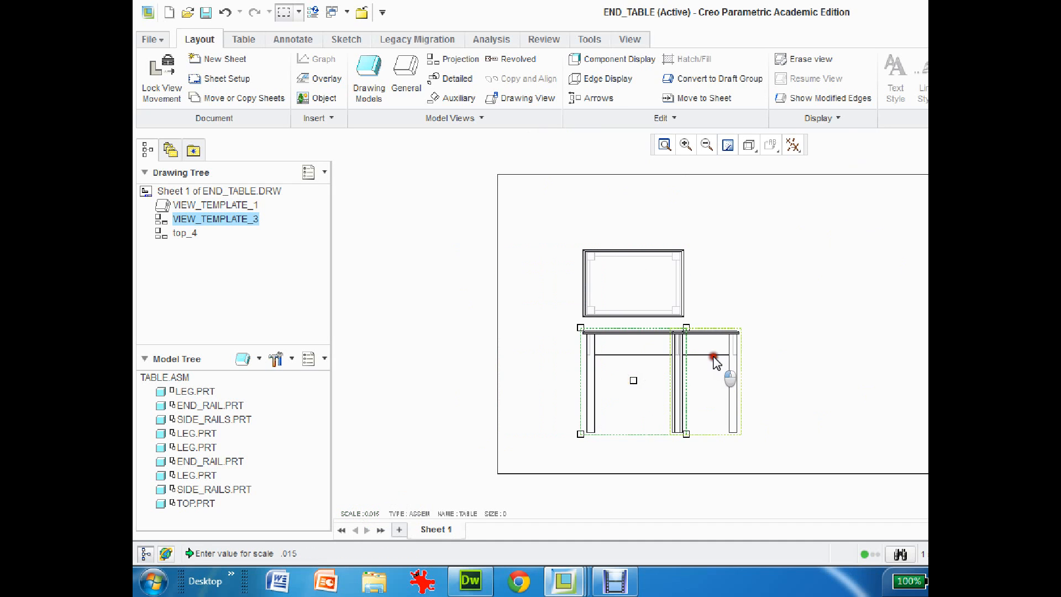
left_click_drag(707, 383, 811, 381)
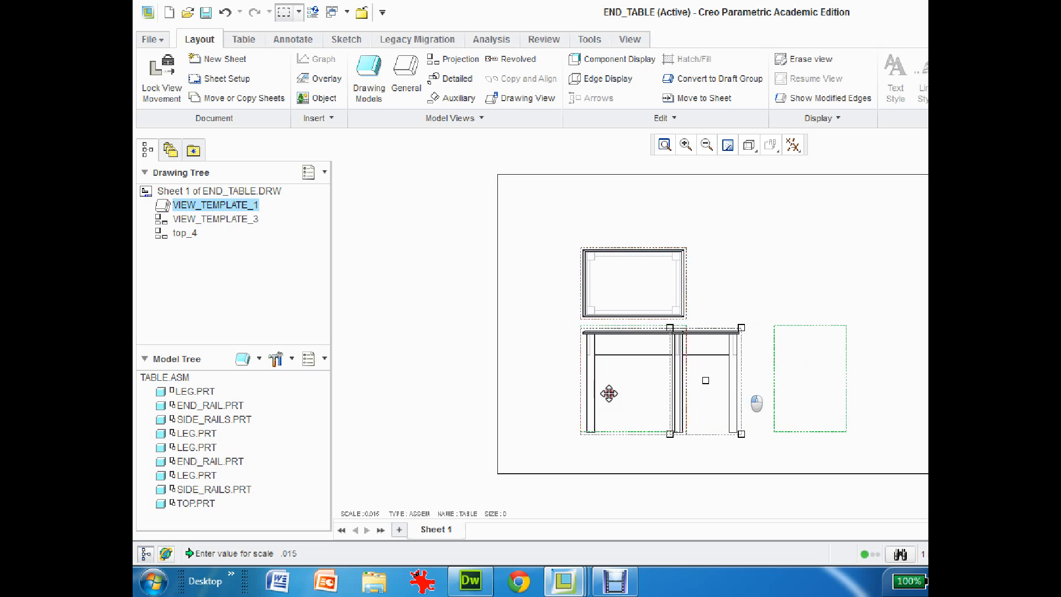
left_click(628, 390)
left_click_drag(627, 379, 605, 378)
left_click(608, 276)
left_click_drag(609, 278, 610, 249)
left_click(522, 324)
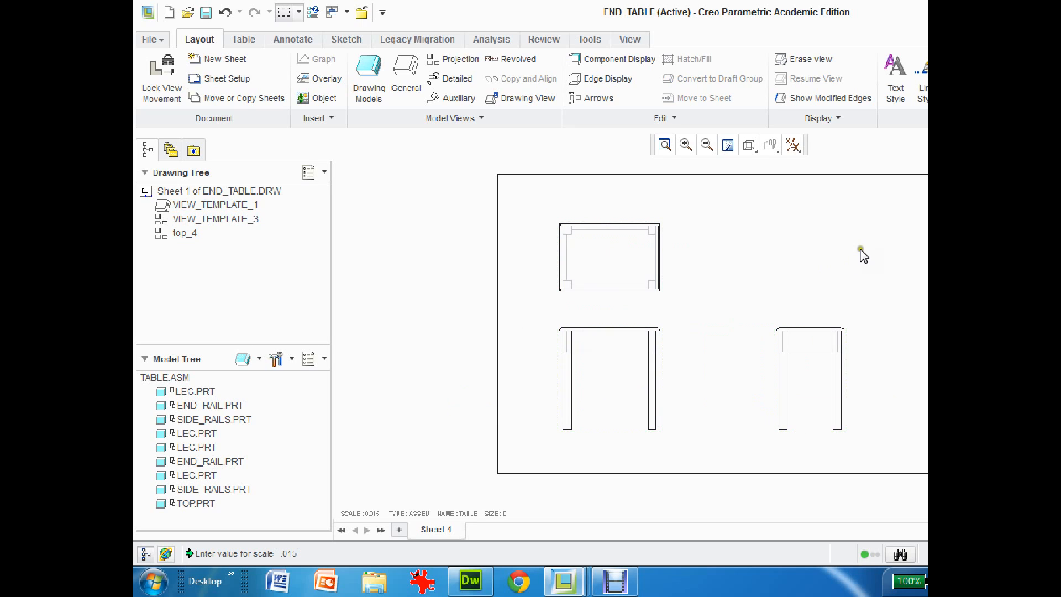
Step: Place a general view with the DEFAULT ALL combined state in the empty area above the narrow table view
left_click(836, 231)
left_click(406, 72)
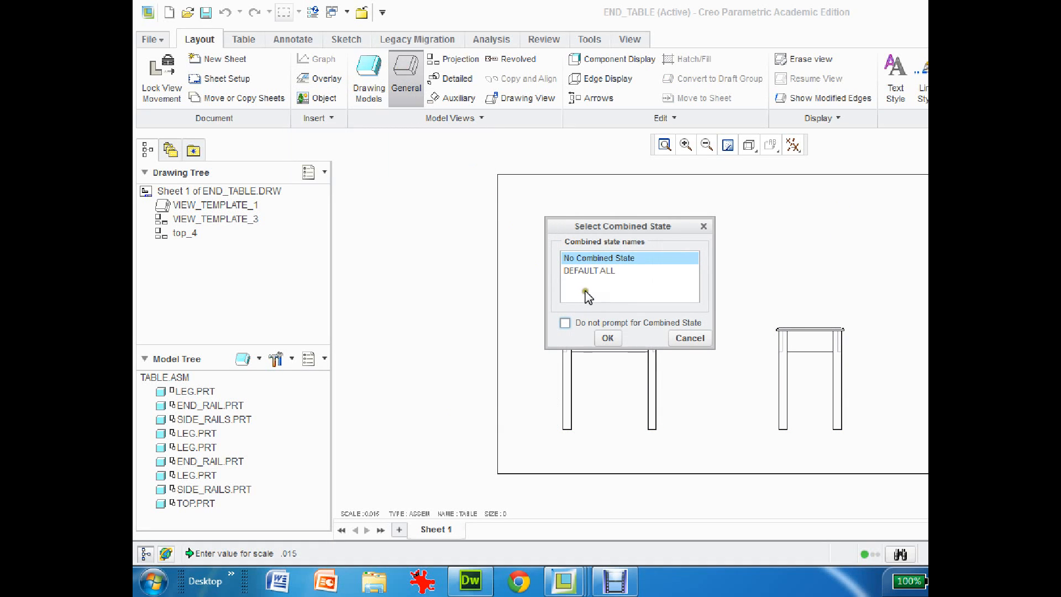
left_click(575, 271)
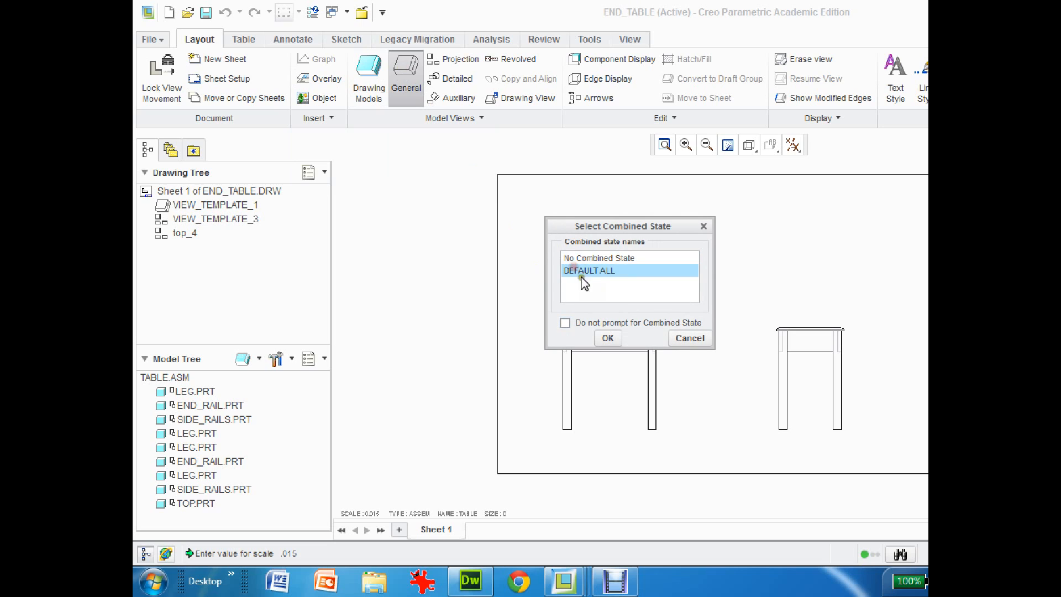
left_click(607, 338)
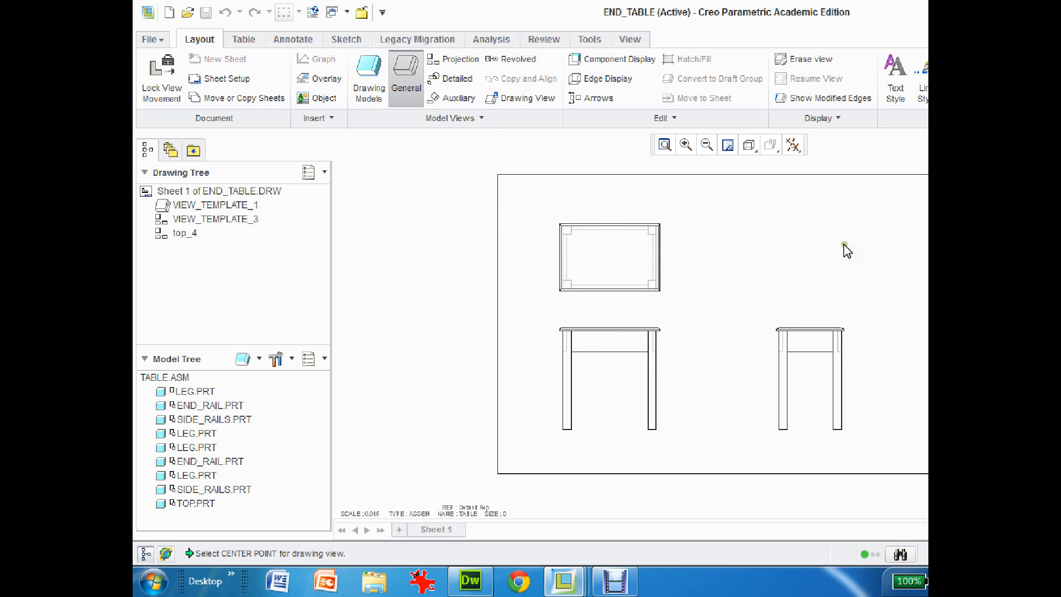
left_click(841, 242)
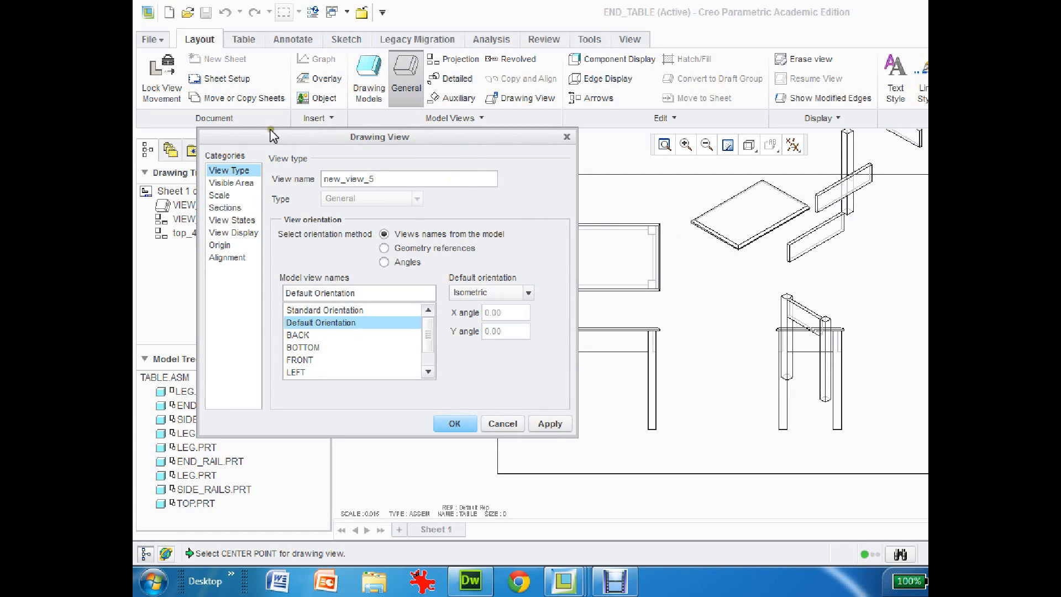
Step: Turn off exploded components in the new general view's view states and apply the change
left_click(219, 196)
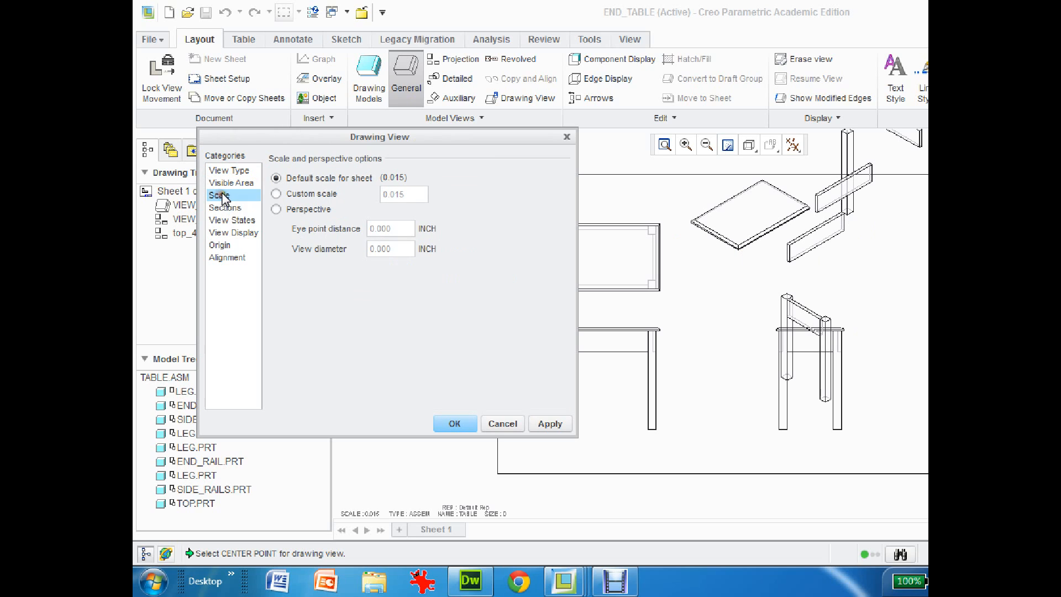
left_click(229, 207)
left_click(240, 221)
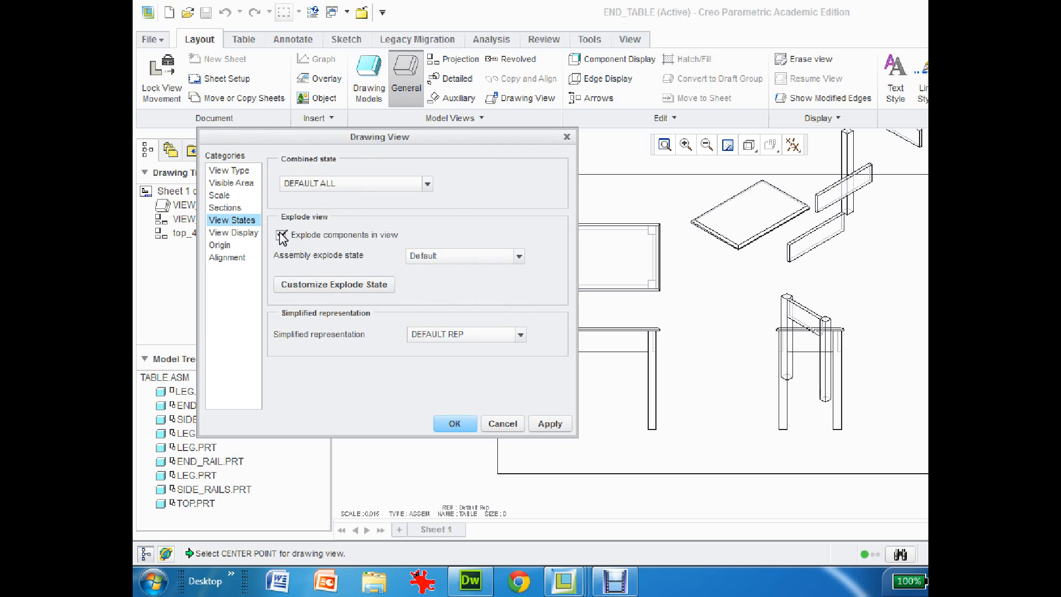
left_click(281, 235)
left_click(546, 424)
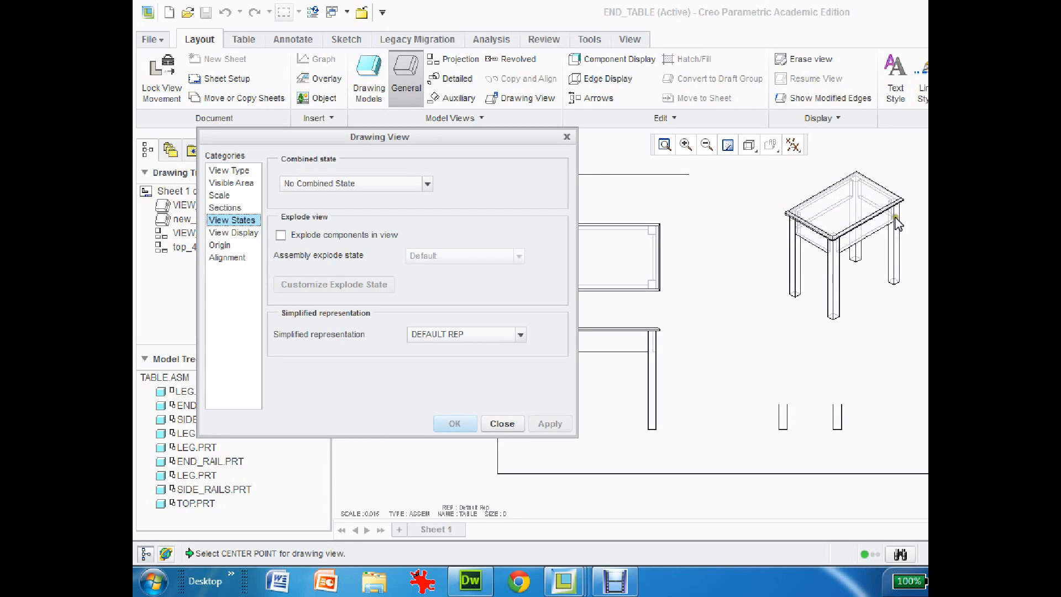
Step: Give the isometric view a custom scale of 0.008 and close the view's properties
left_click(226, 195)
left_click(276, 194)
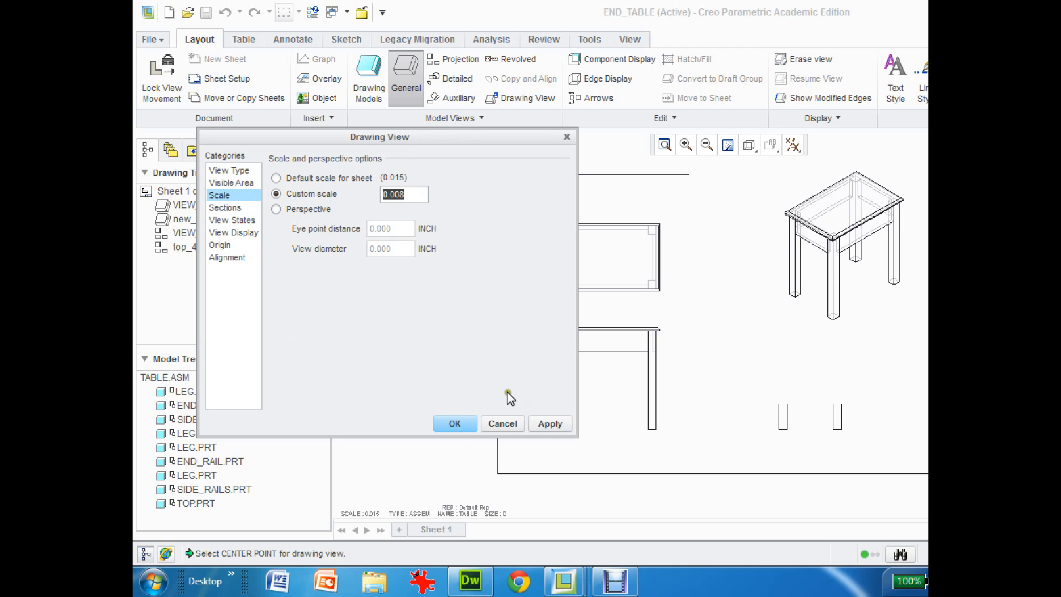
left_click(549, 424)
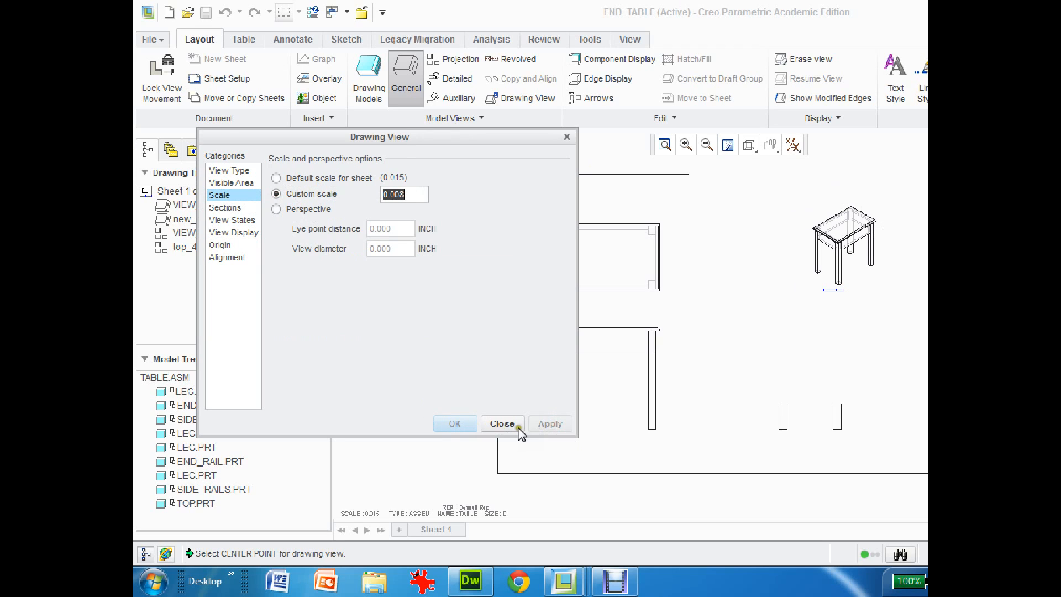
left_click(501, 423)
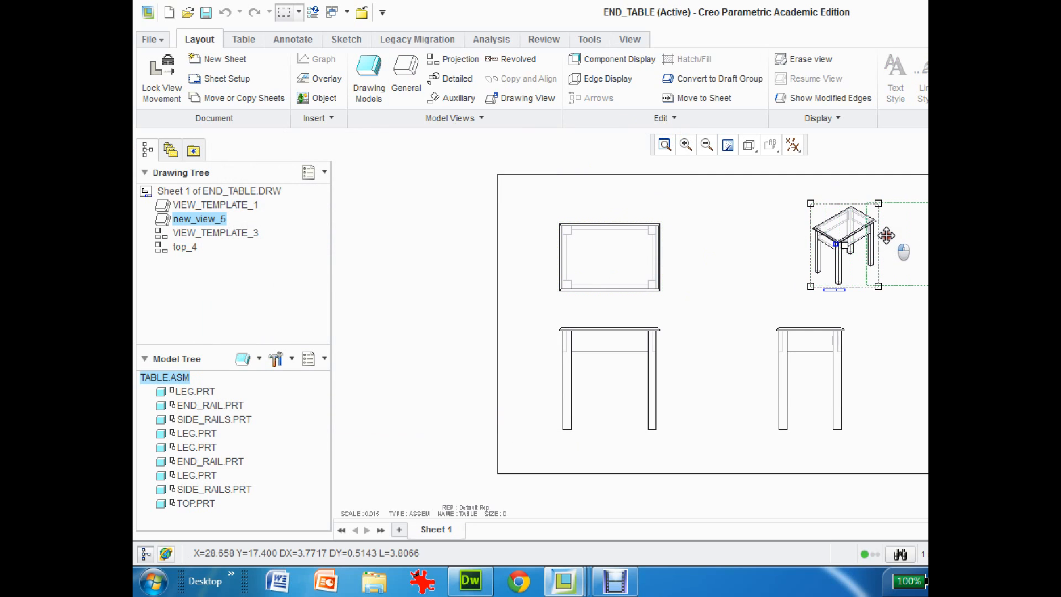
Step: Move the isometric view farther to the right of the top view and delete the scale note beneath it
left_click_drag(888, 235, 941, 233)
left_click(912, 315)
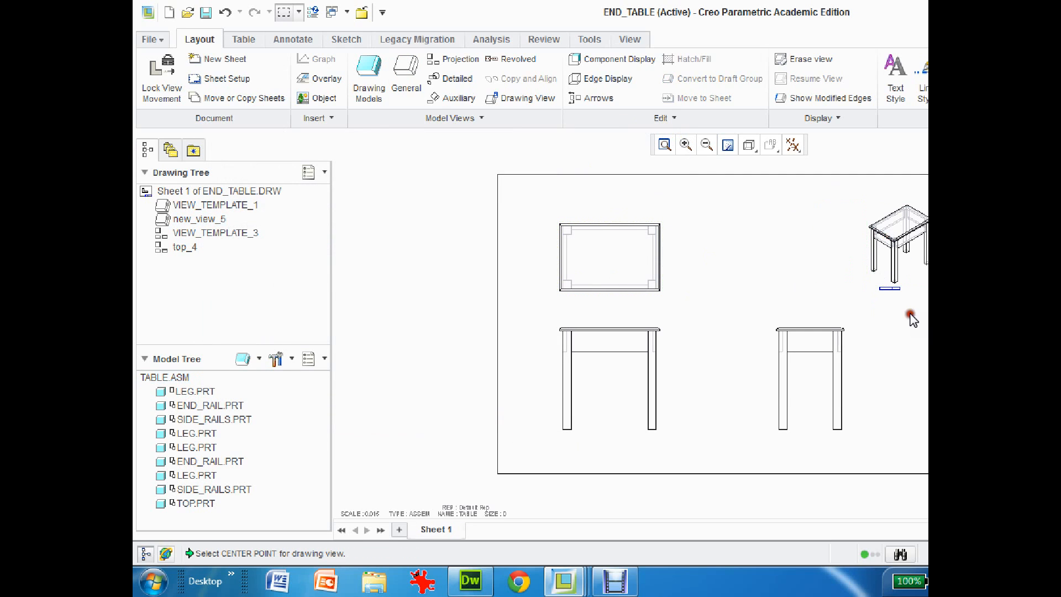
left_click(888, 287)
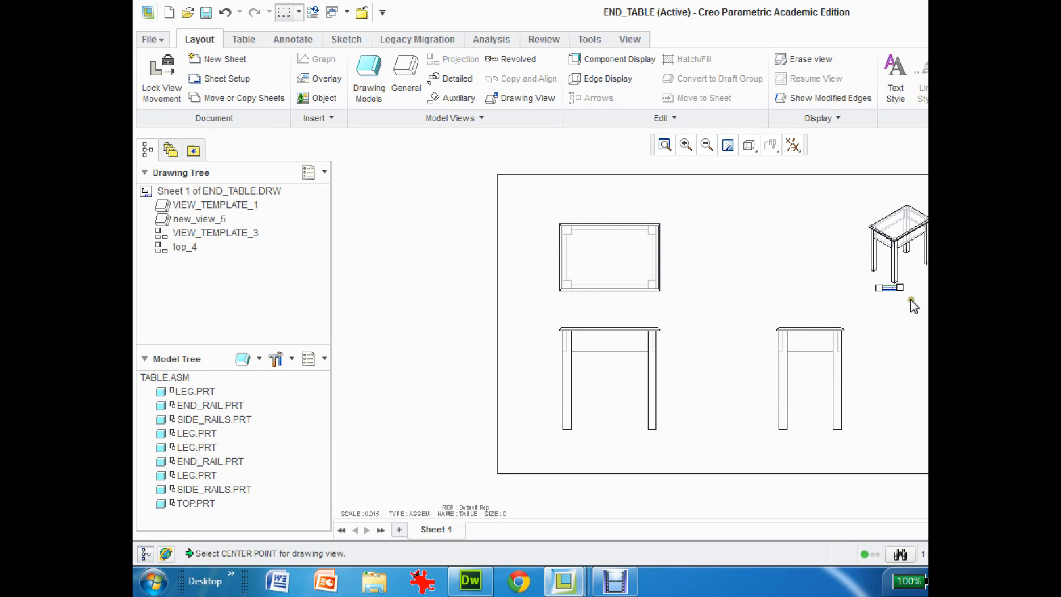
key("Delete")
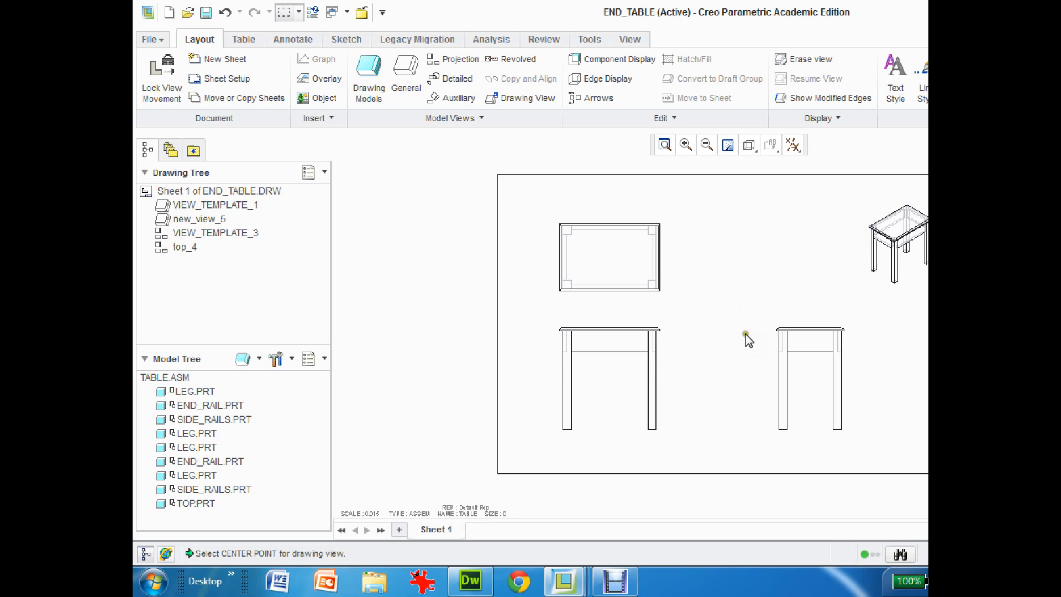